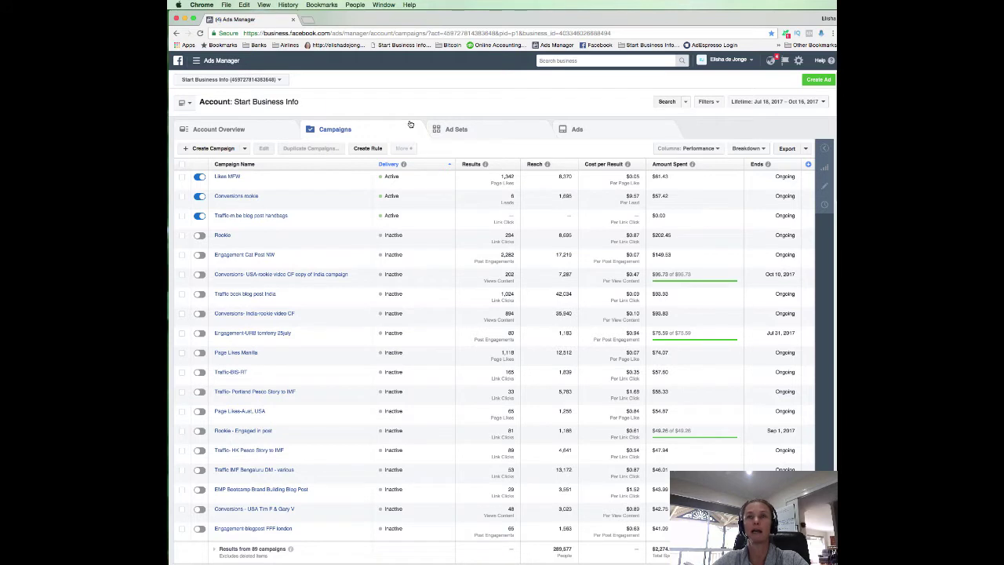
{"action": "left_click", "coordinate": [195, 61]}
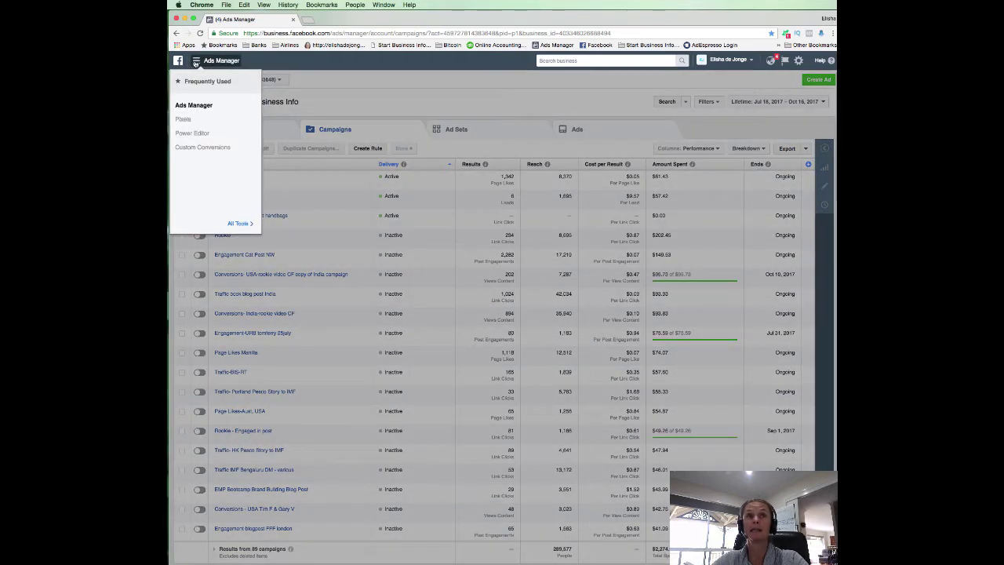
{"action": "left_click", "coordinate": [182, 119]}
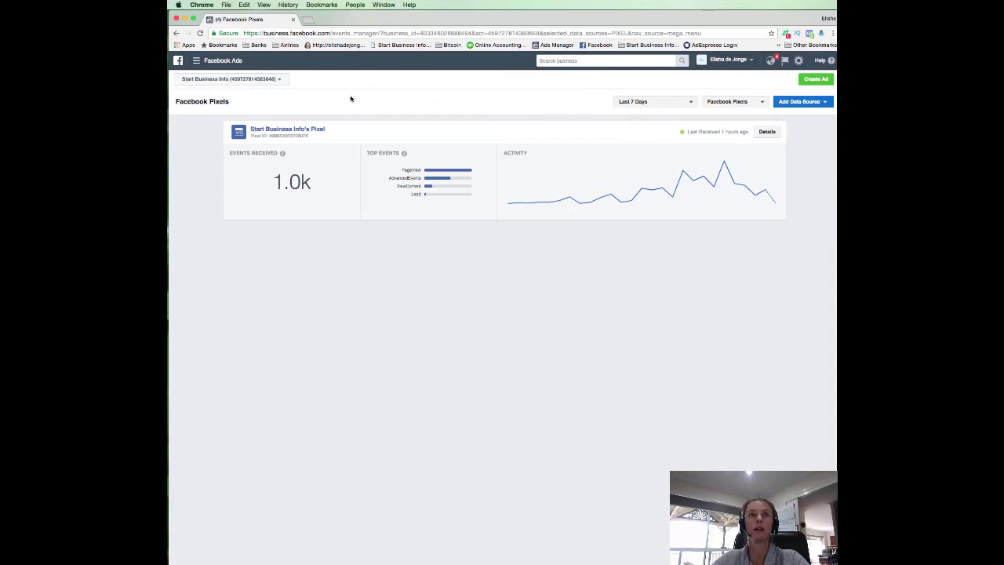
{"action": "left_click", "coordinate": [198, 60]}
{"action": "left_click", "coordinate": [430, 108]}
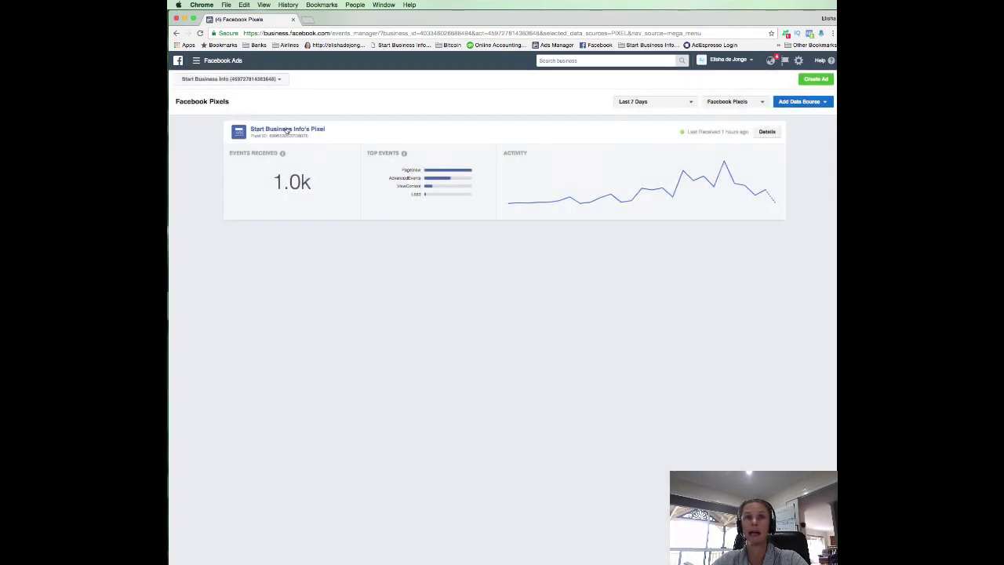
{"action": "left_click", "coordinate": [288, 130]}
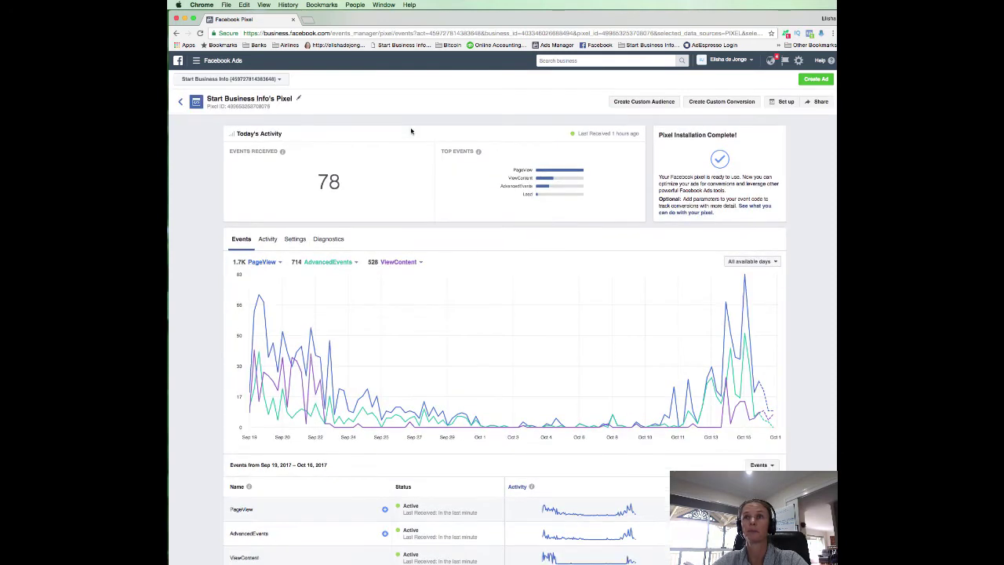
- Set up the pixel with the option to manually install the code and copy the entire pixel code
{"action": "left_click", "coordinate": [780, 102]}
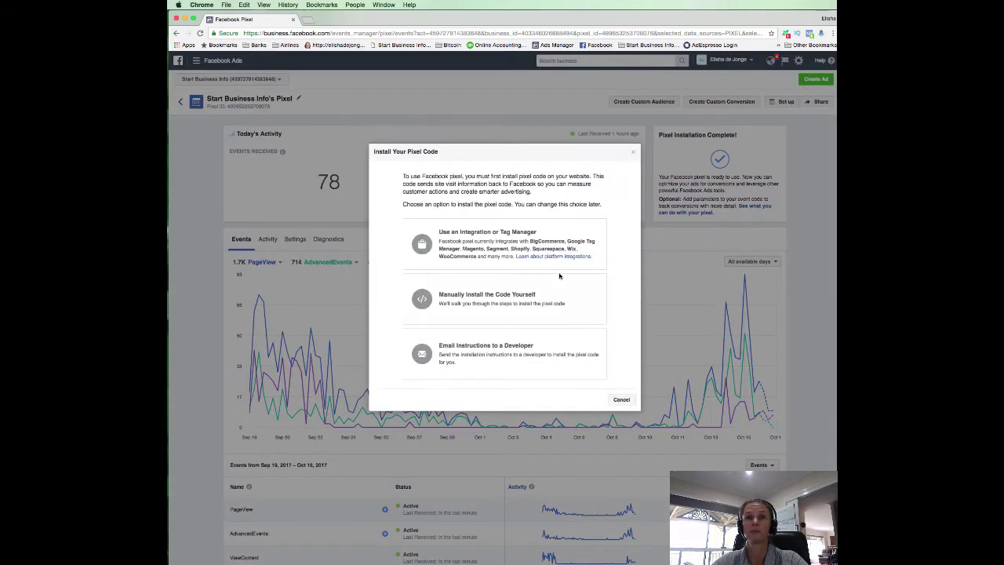
{"action": "left_click", "coordinate": [471, 299]}
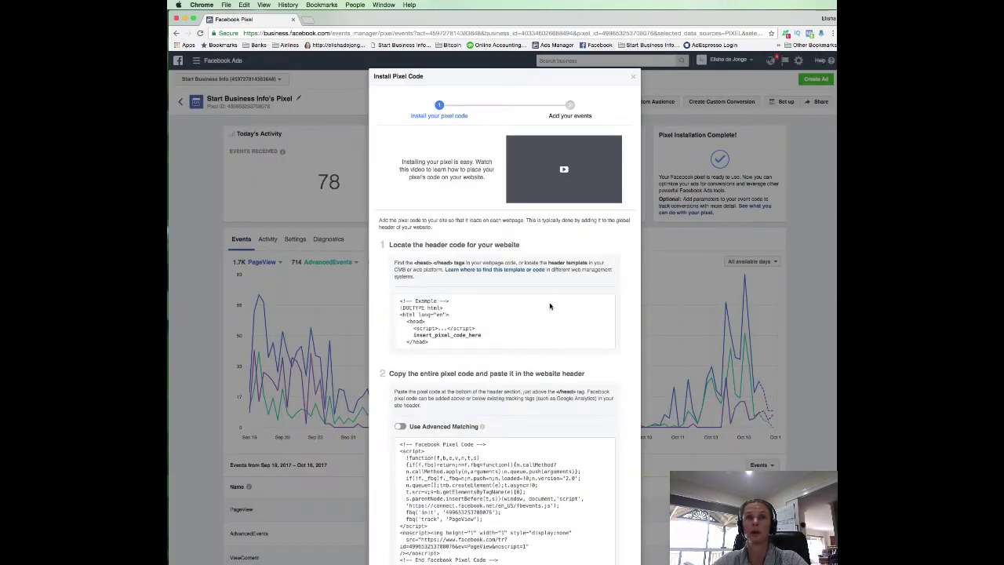
{"action": "scroll", "coordinate": [508, 333], "scroll_direction": "down", "scroll_amount": 5}
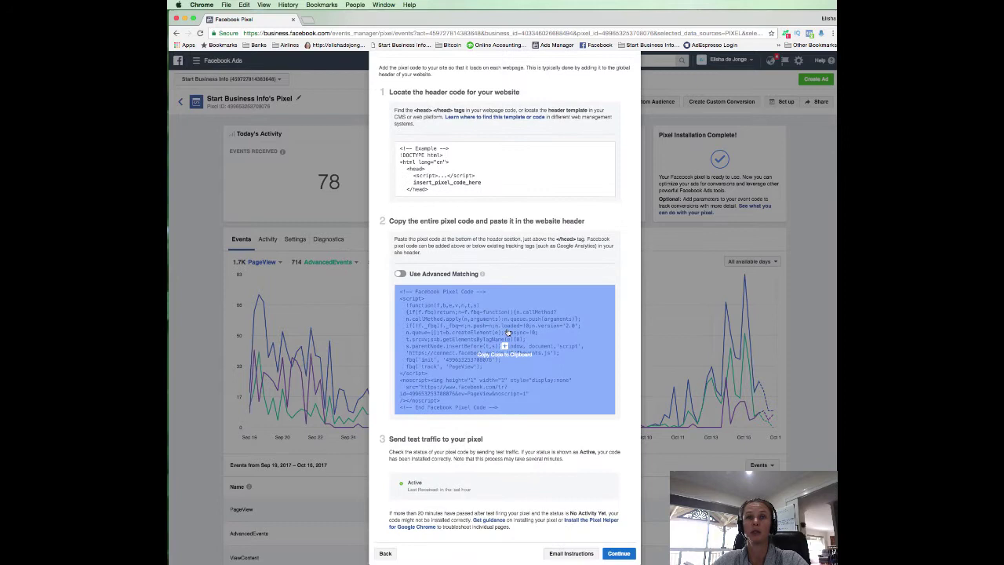
{"action": "left_click", "coordinate": [504, 351]}
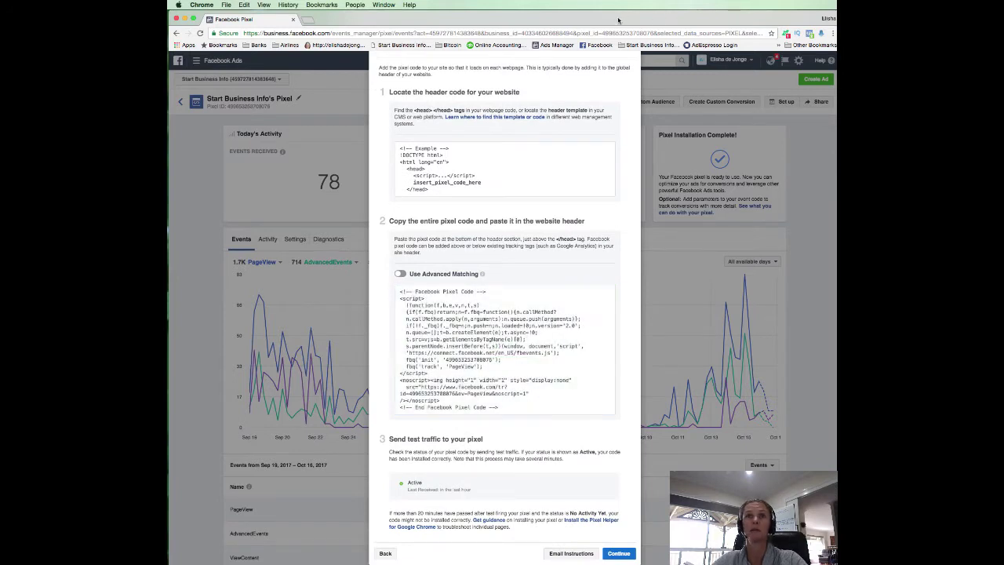
- Switch to ClickFunnels in Firefox and open the Wifi Ebook optin page in the page editor
{"action": "left_click_drag", "start_coordinate": [594, 19], "coordinate": [619, 149]}
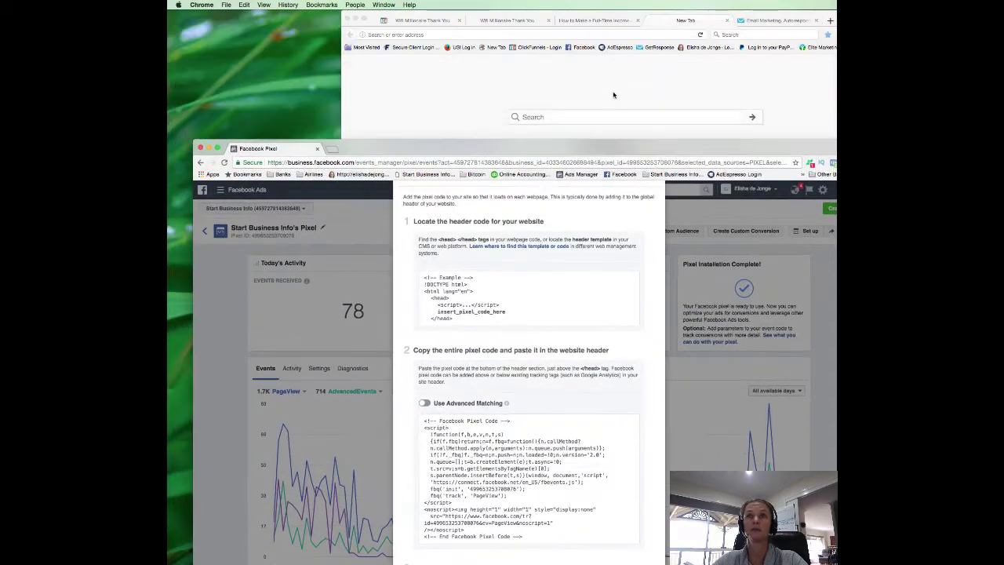
{"action": "left_click", "coordinate": [614, 94]}
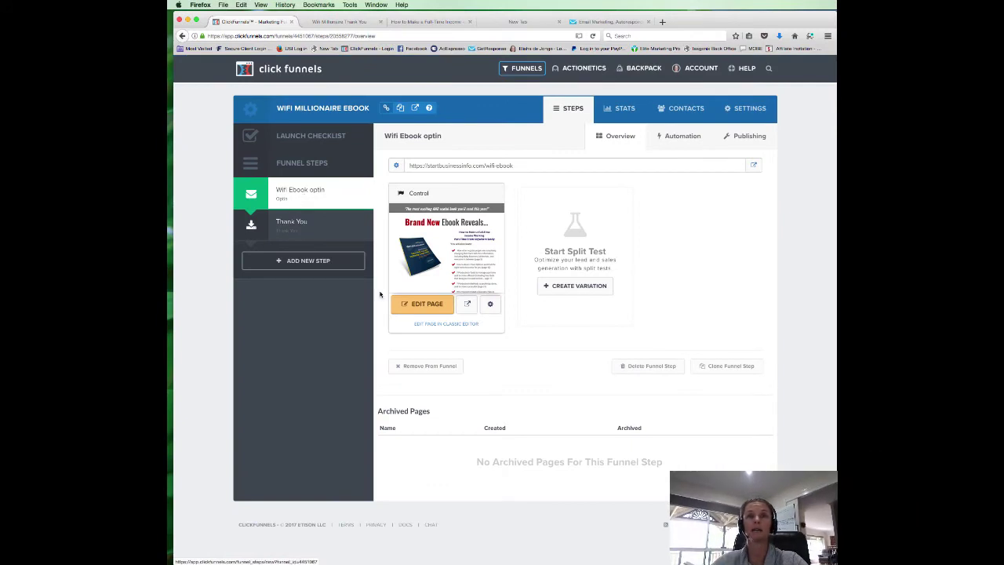
{"action": "left_click", "coordinate": [432, 305]}
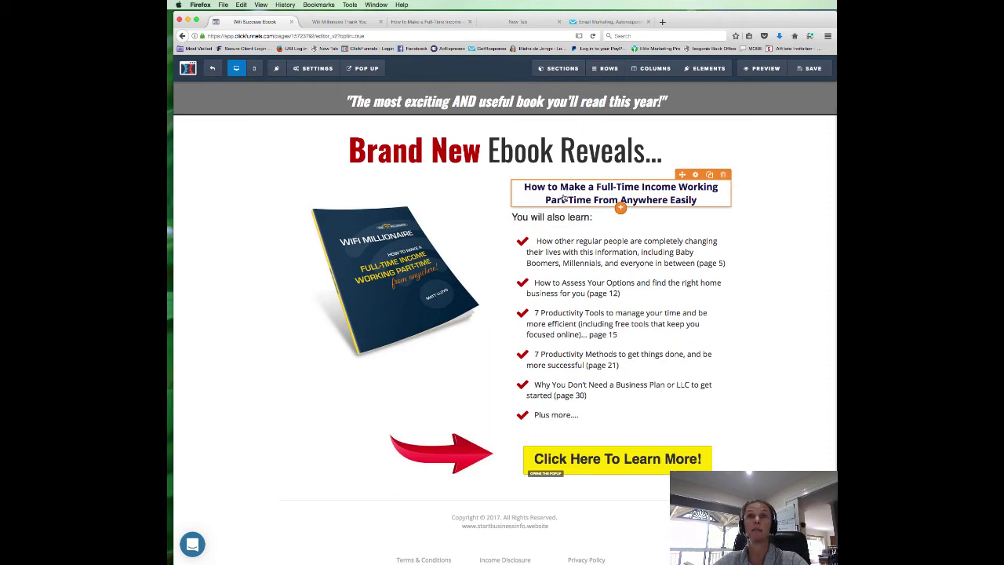
- Review the Facebook pixel code in the opt-in page's header tracking code and close the tracking code window
{"action": "mouse_move", "coordinate": [298, 69]}
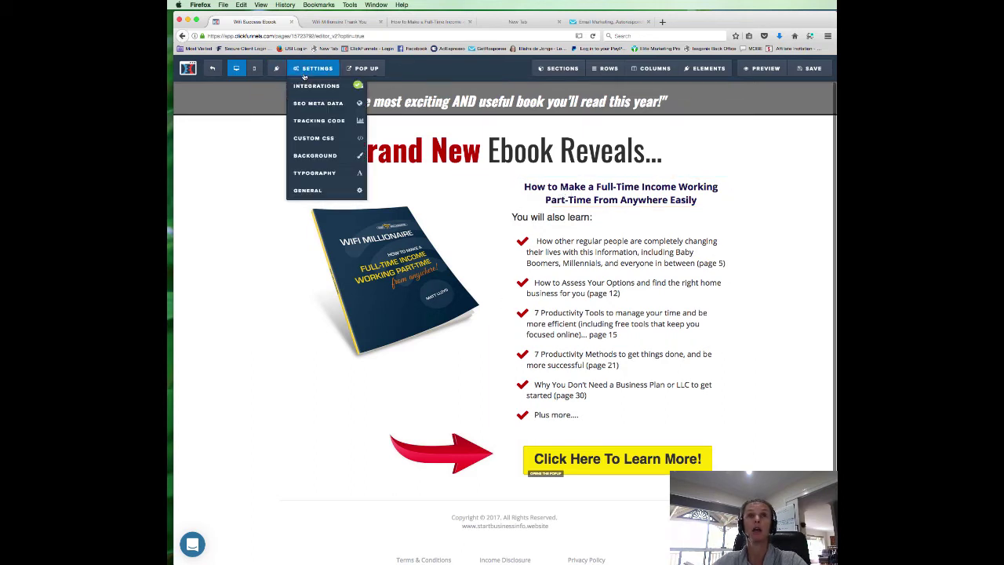
{"action": "left_click", "coordinate": [320, 123]}
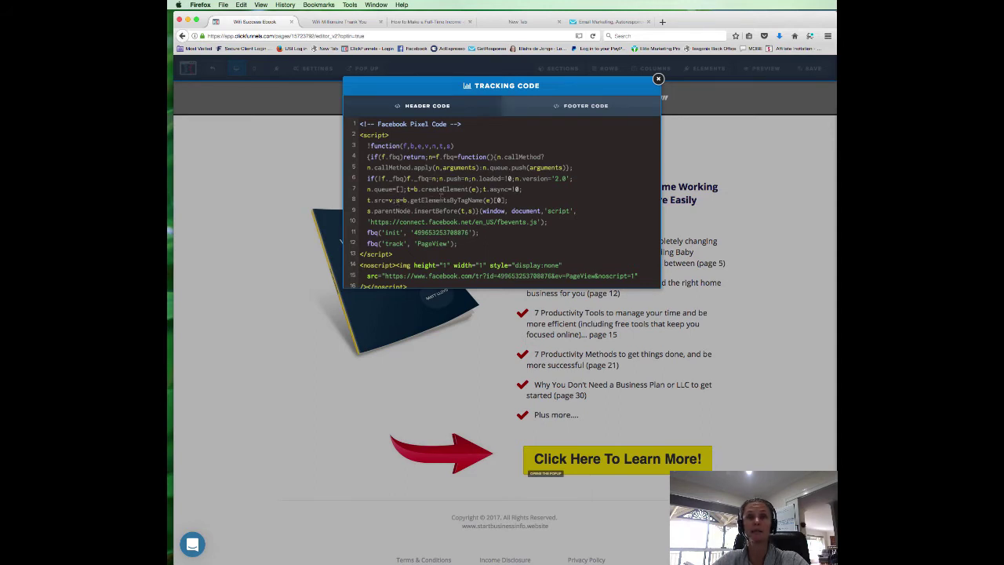
{"action": "right_click", "coordinate": [441, 199]}
{"action": "key", "text": "Escape"}
{"action": "scroll", "coordinate": [459, 211], "scroll_direction": "down", "scroll_amount": 1}
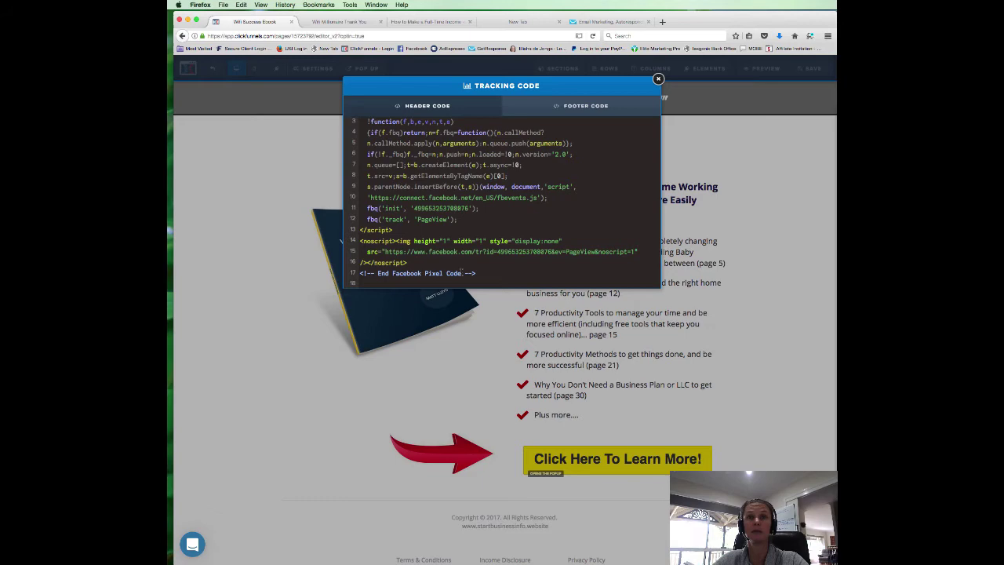
{"action": "scroll", "coordinate": [463, 269], "scroll_direction": "up", "scroll_amount": 1}
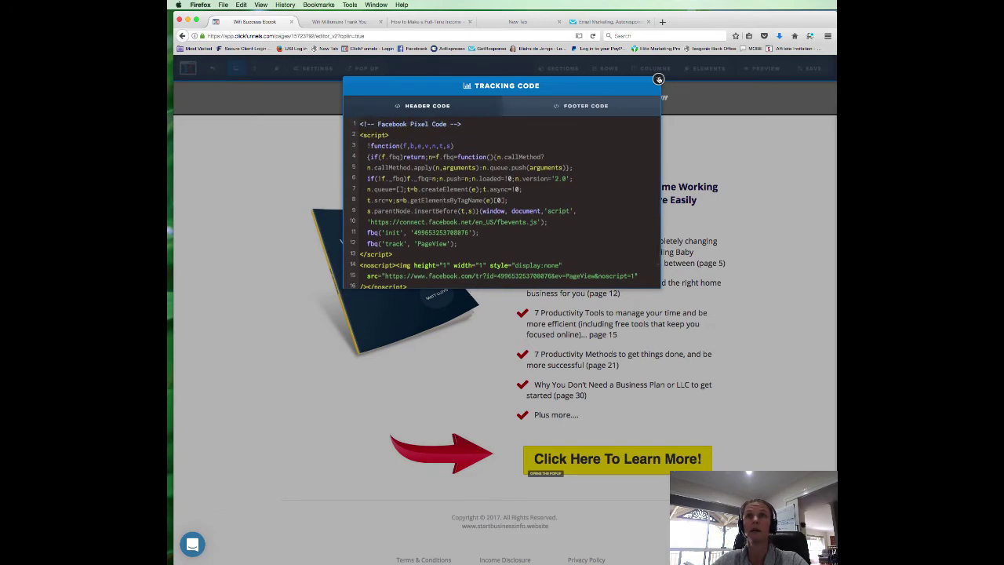
{"action": "left_click", "coordinate": [658, 79]}
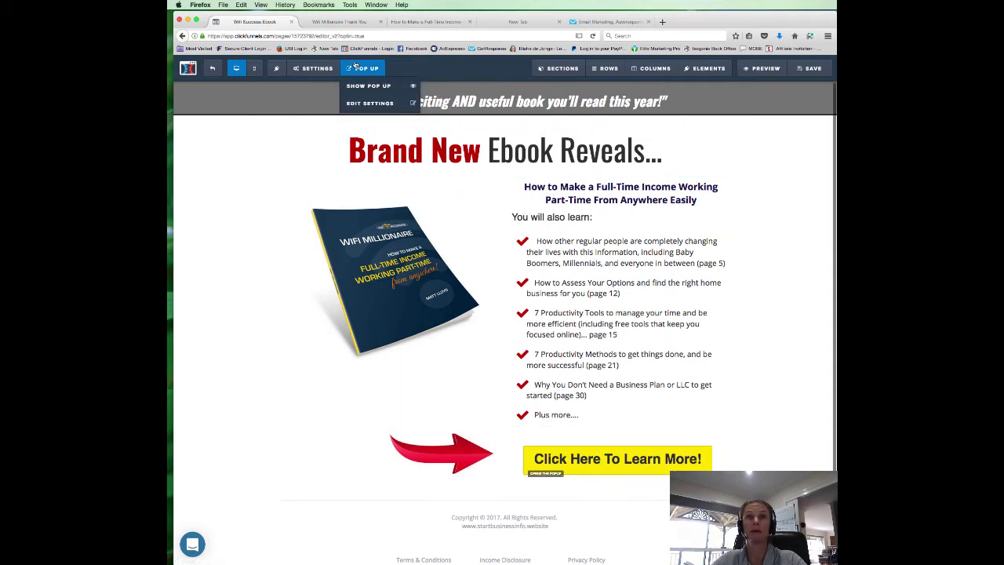
- Preview the opt-in page, view its pop-up form, and return to the page editor
{"action": "left_click", "coordinate": [756, 69]}
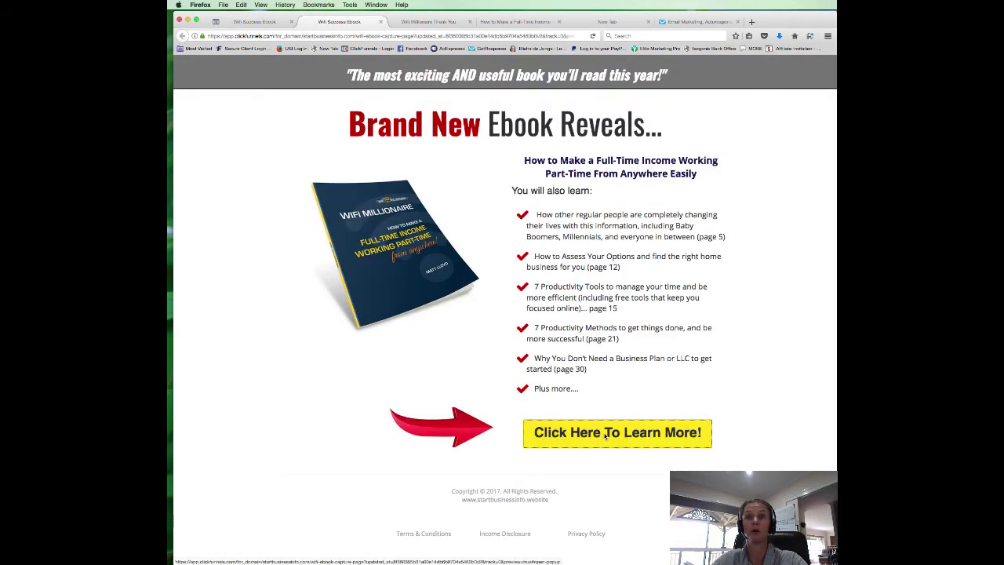
{"action": "left_click", "coordinate": [605, 438]}
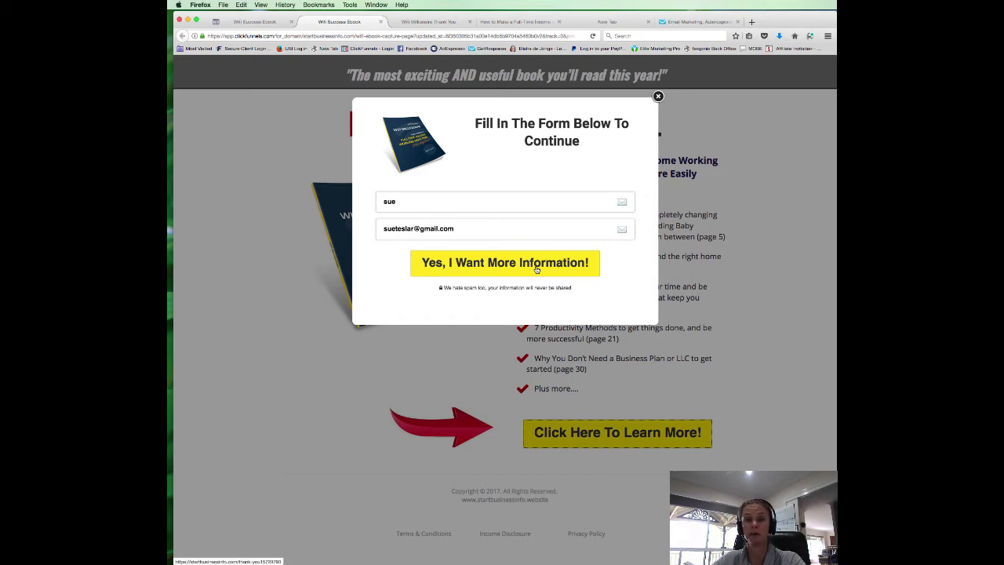
{"action": "left_click", "coordinate": [658, 96]}
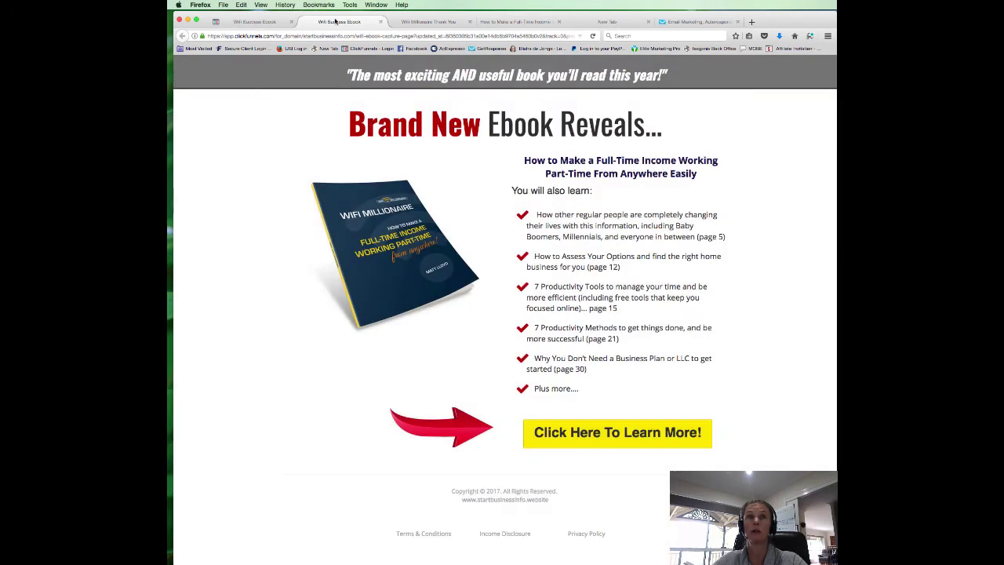
{"action": "left_click", "coordinate": [255, 23]}
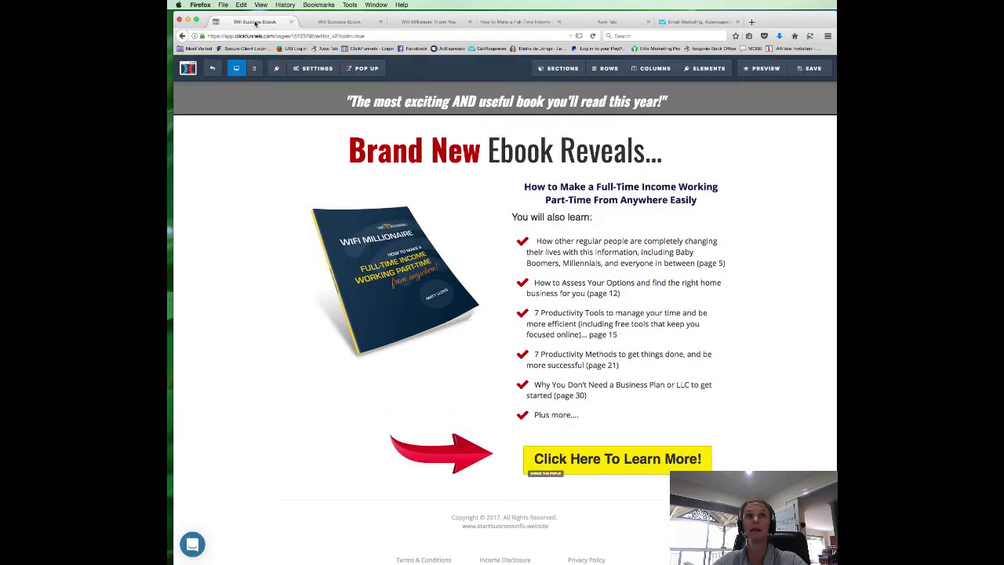
- Go back to the Wifi Millionaire Ebook funnel and open the Thank You page for editing
{"action": "left_click", "coordinate": [212, 69]}
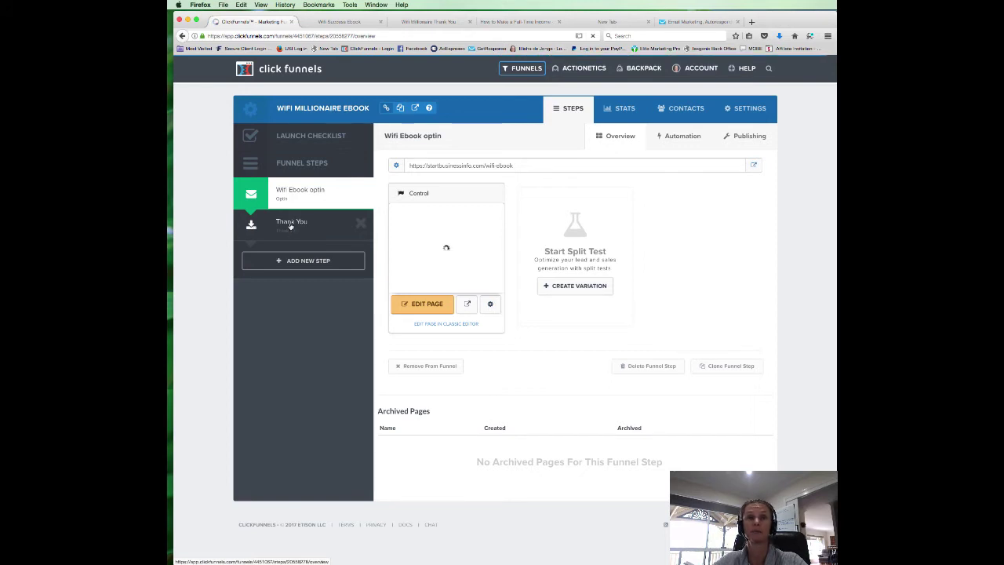
{"action": "left_click", "coordinate": [290, 225]}
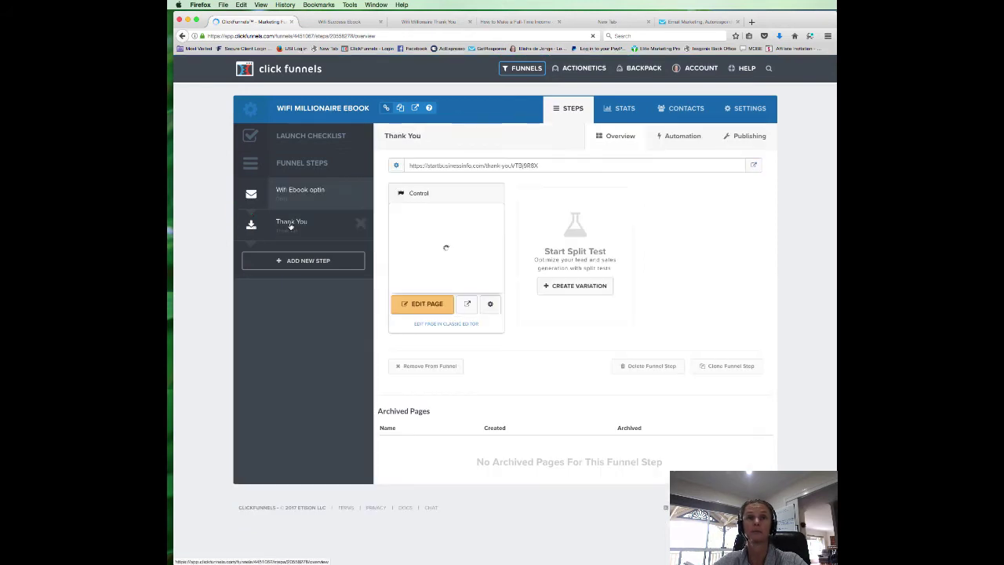
{"action": "left_click", "coordinate": [409, 303]}
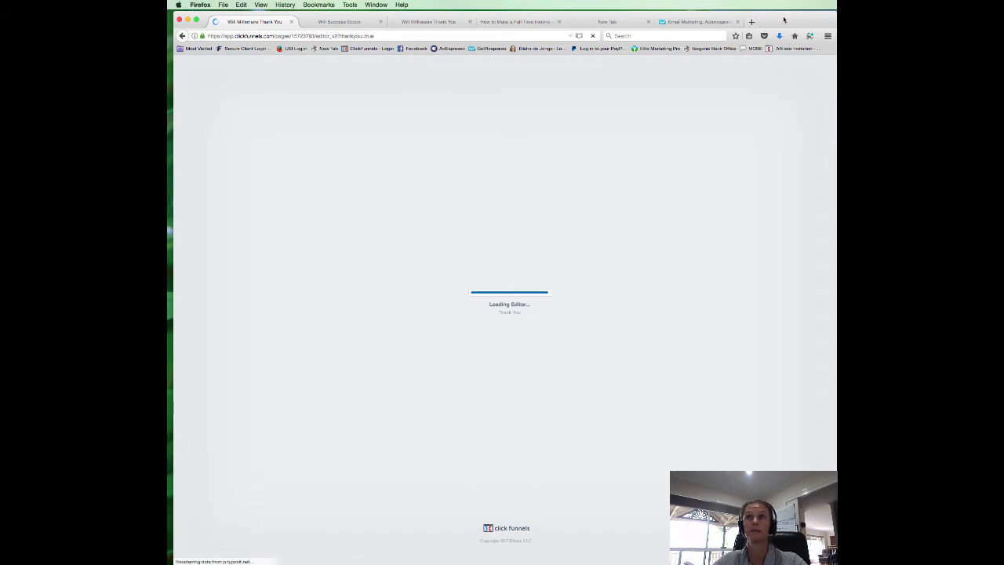
- Switch back to Facebook Ads in Chrome and copy the entire pixel code again
{"action": "left_click_drag", "start_coordinate": [783, 19], "coordinate": [784, 333]}
{"action": "left_click_drag", "start_coordinate": [532, 141], "coordinate": [534, 8]}
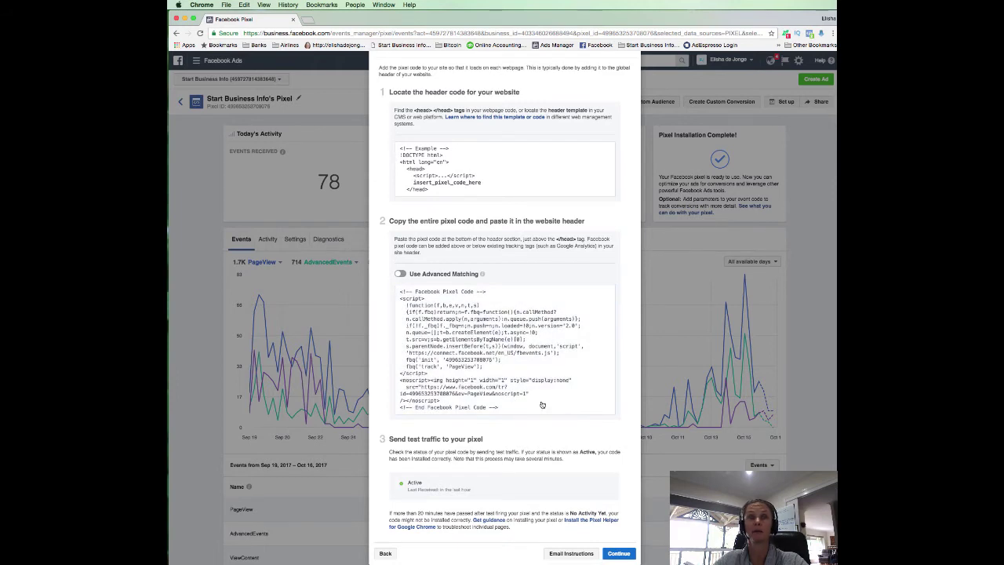
{"action": "left_click", "coordinate": [501, 353]}
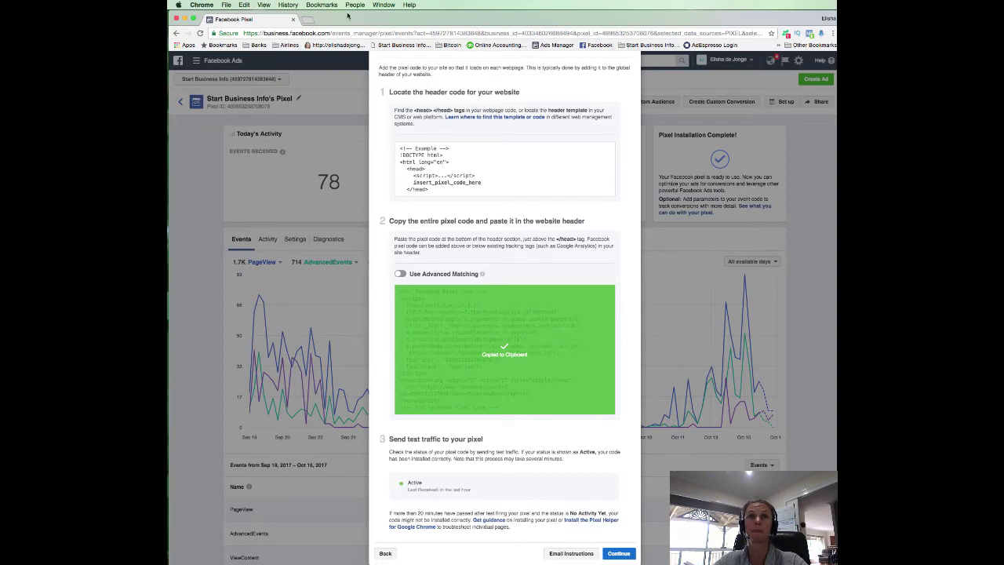
- Return to ClickFunnels in Firefox and paste the pixel code into the Thank You page's header tracking code
{"action": "key", "text": "super+Tab"}
{"action": "left_click", "coordinate": [314, 72]}
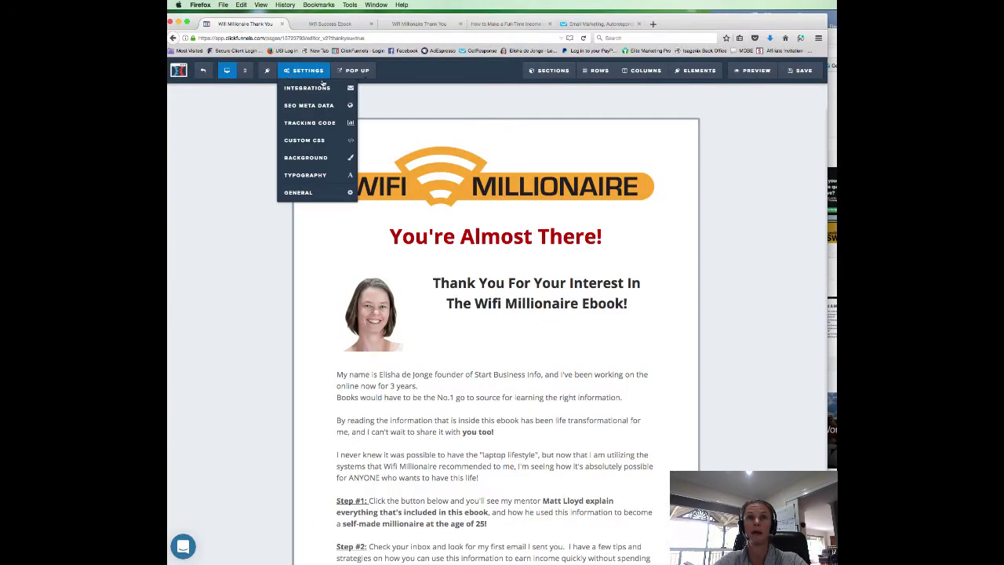
{"action": "left_click", "coordinate": [293, 123]}
{"action": "right_click", "coordinate": [434, 153]}
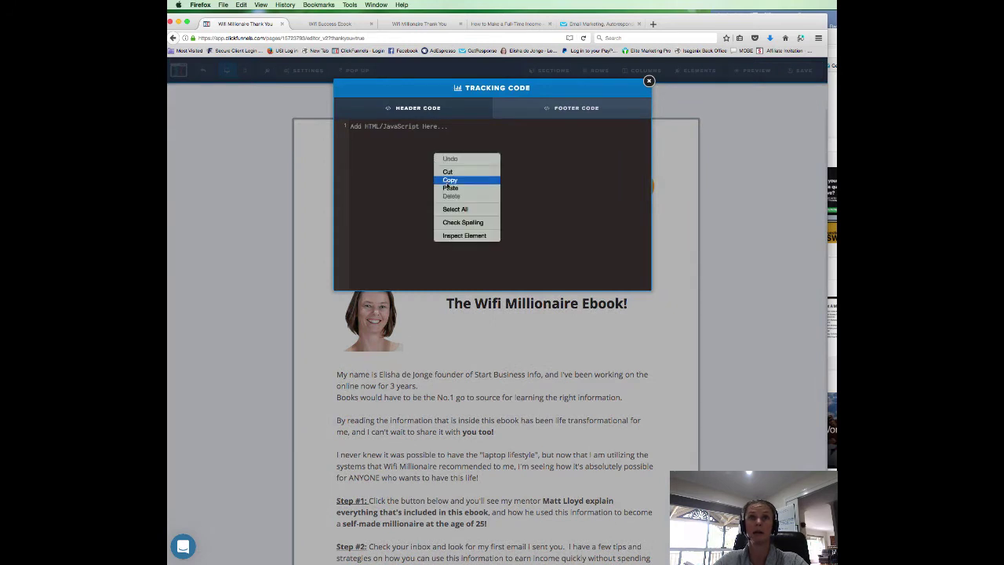
{"action": "left_click", "coordinate": [450, 188]}
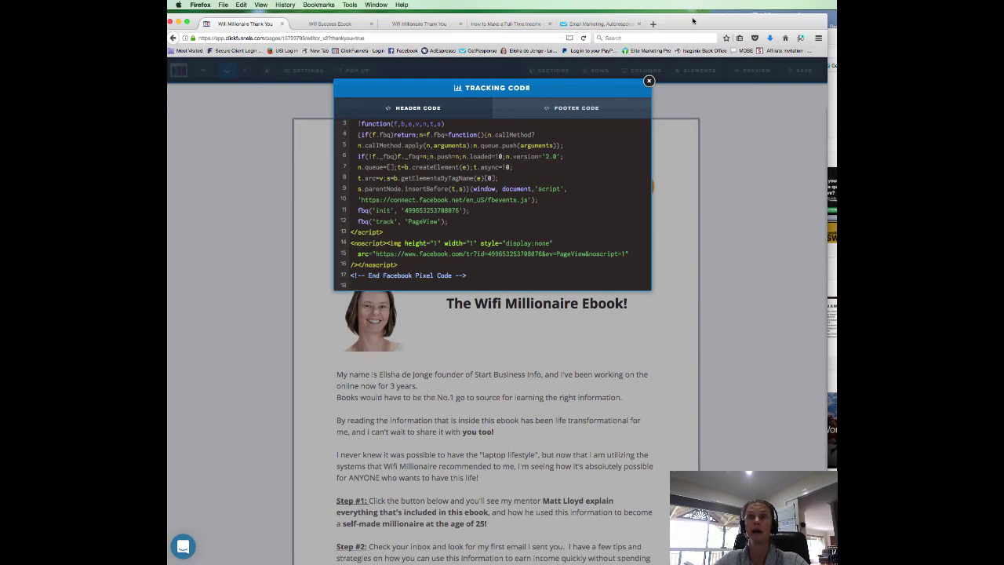
- Switch to Facebook Ads in Chrome, continue to the events stage, enable Generate Lead and copy its page-load event code
{"action": "key", "text": "super+Tab"}
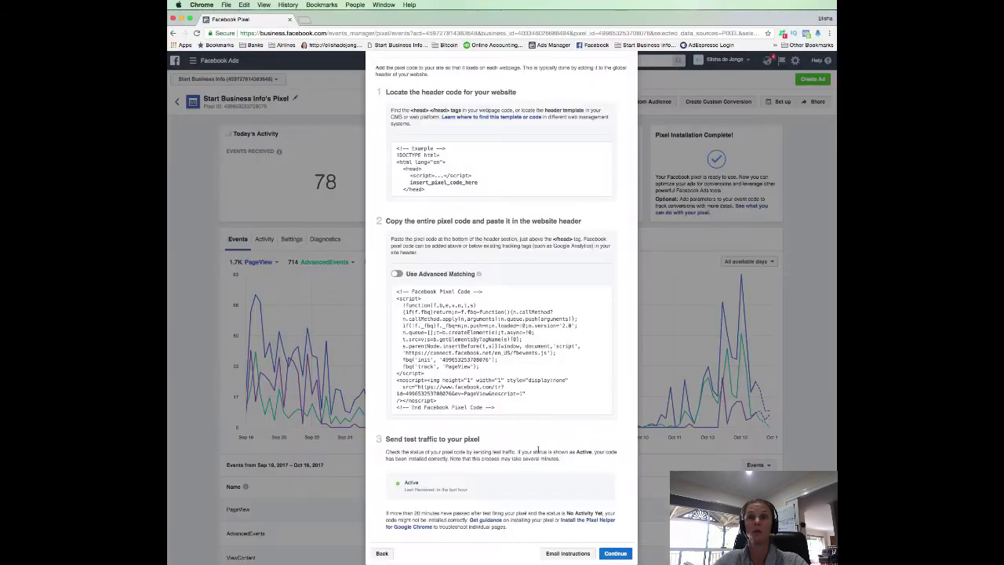
{"action": "left_click", "coordinate": [615, 553]}
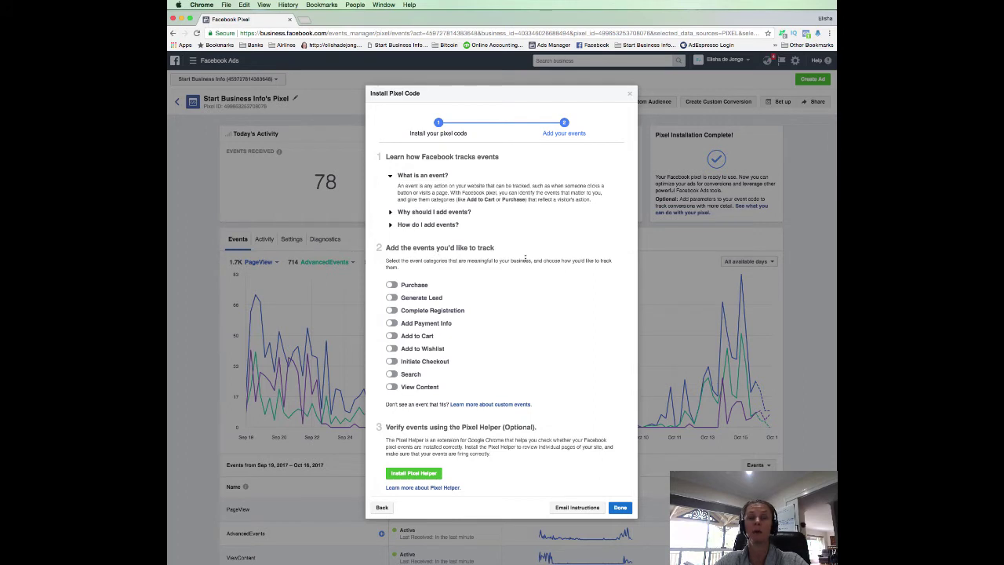
{"action": "left_click", "coordinate": [437, 299]}
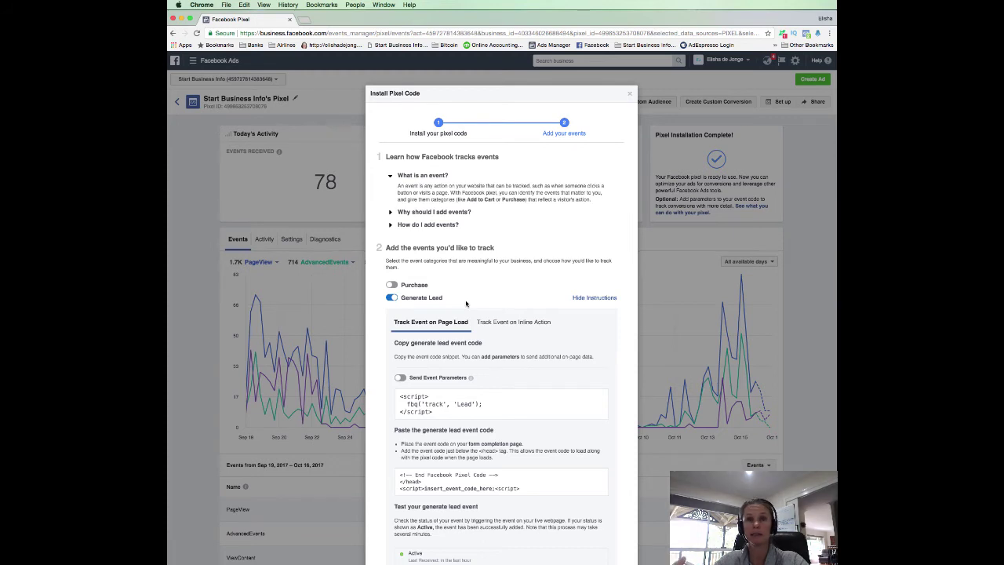
{"action": "left_click", "coordinate": [502, 403]}
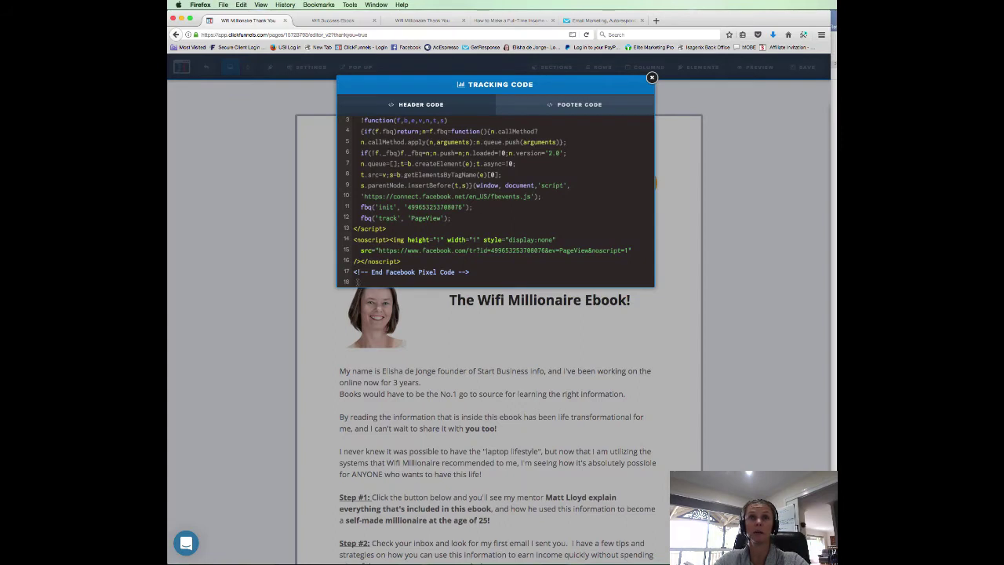
- Paste the Lead event code below the pixel code in the Thank You page's header code and close the window
{"action": "right_click", "coordinate": [357, 281]}
{"action": "left_click", "coordinate": [368, 319]}
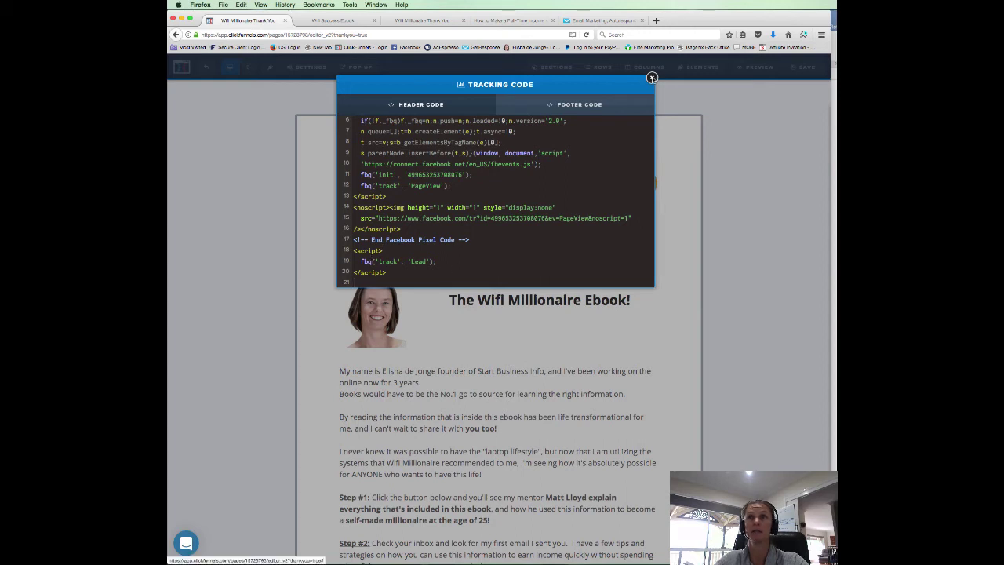
{"action": "left_click", "coordinate": [651, 78]}
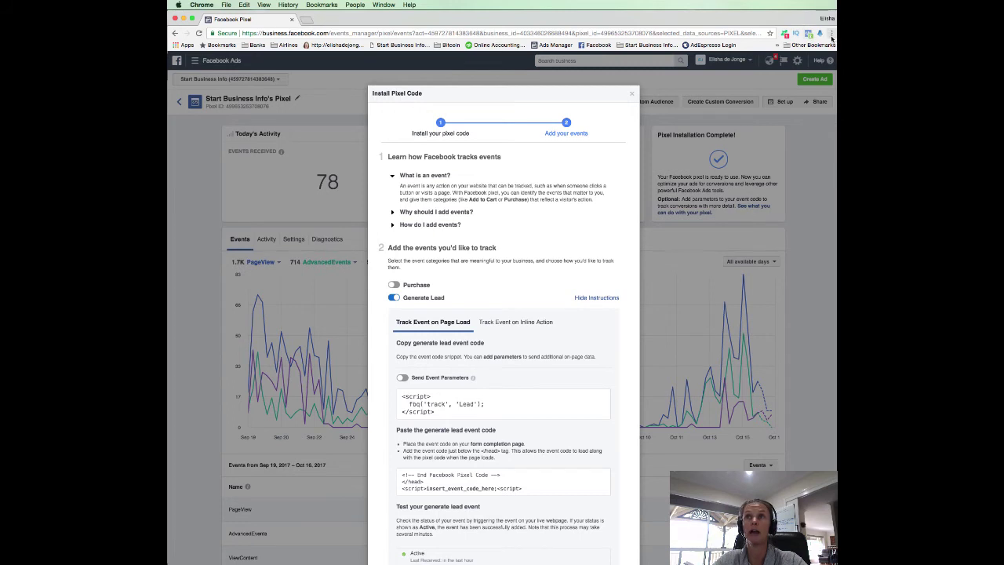
- Open Chrome's extensions page
{"action": "left_click", "coordinate": [831, 37]}
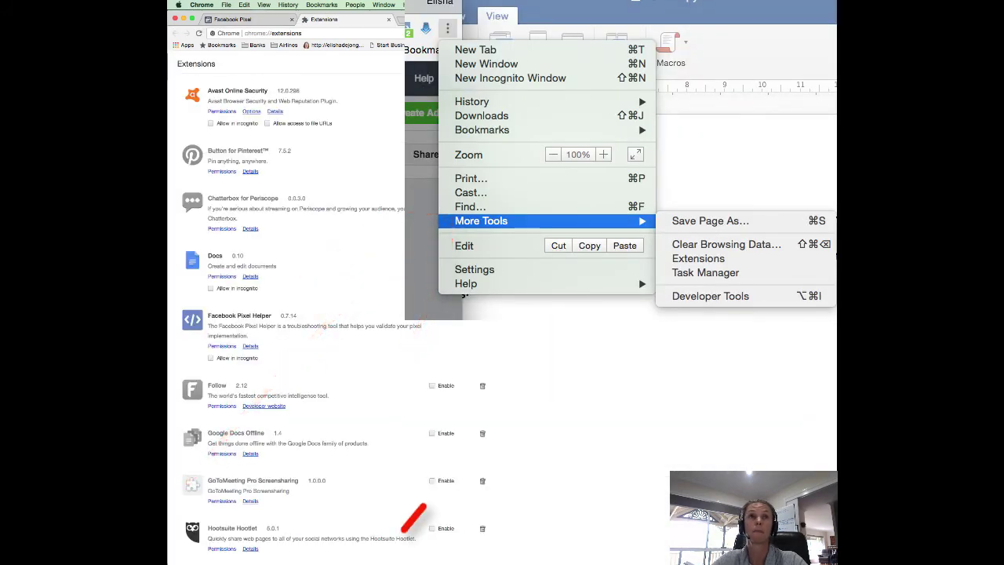
- Look through the installed Chrome extensions for the Facebook Pixel Helper
{"action": "scroll", "coordinate": [276, 294], "scroll_direction": "down", "scroll_amount": 5}
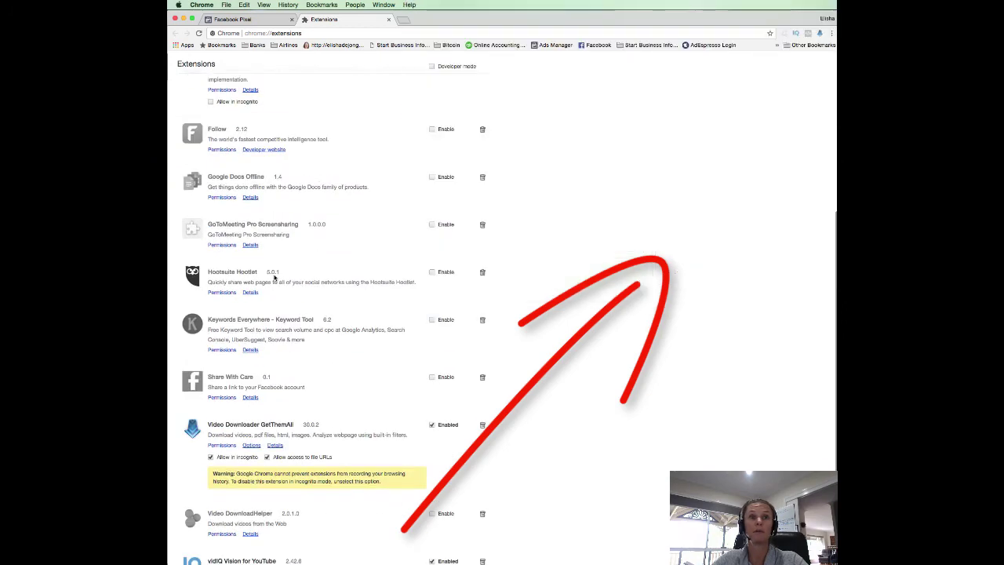
{"action": "scroll", "coordinate": [275, 277], "scroll_direction": "up", "scroll_amount": 3}
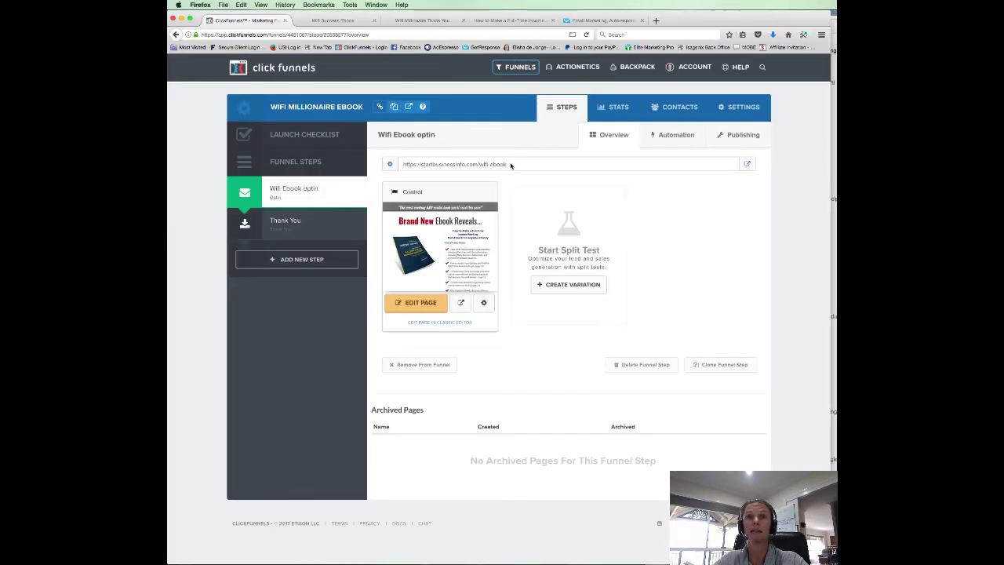
- Switch to ClickFunnels in Firefox, copy the Wifi Ebook optin page's URL and open it in Chrome in place of the extensions page
{"action": "left_click_drag", "start_coordinate": [510, 166], "coordinate": [400, 167]}
{"action": "right_click", "coordinate": [420, 165]}
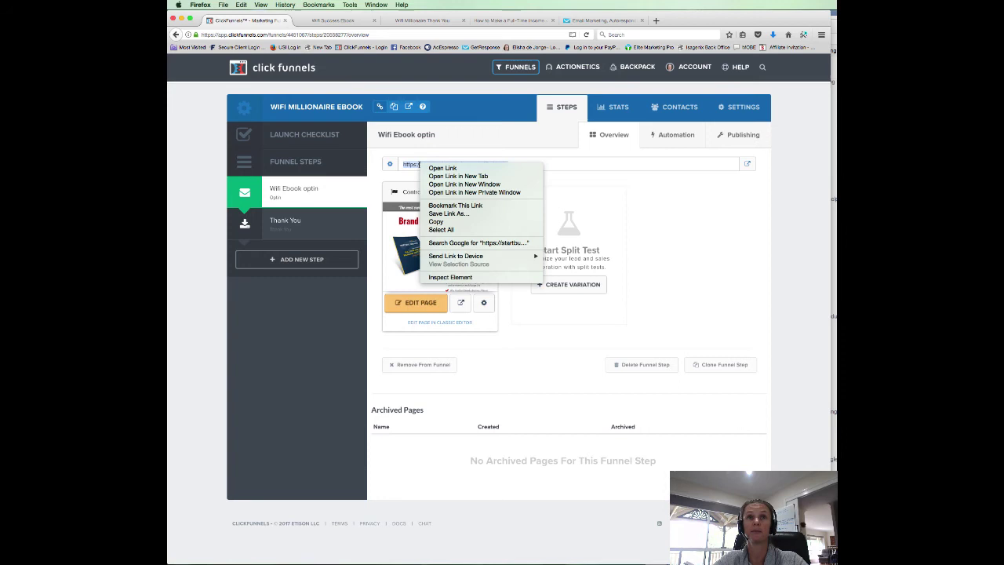
{"action": "left_click", "coordinate": [436, 221]}
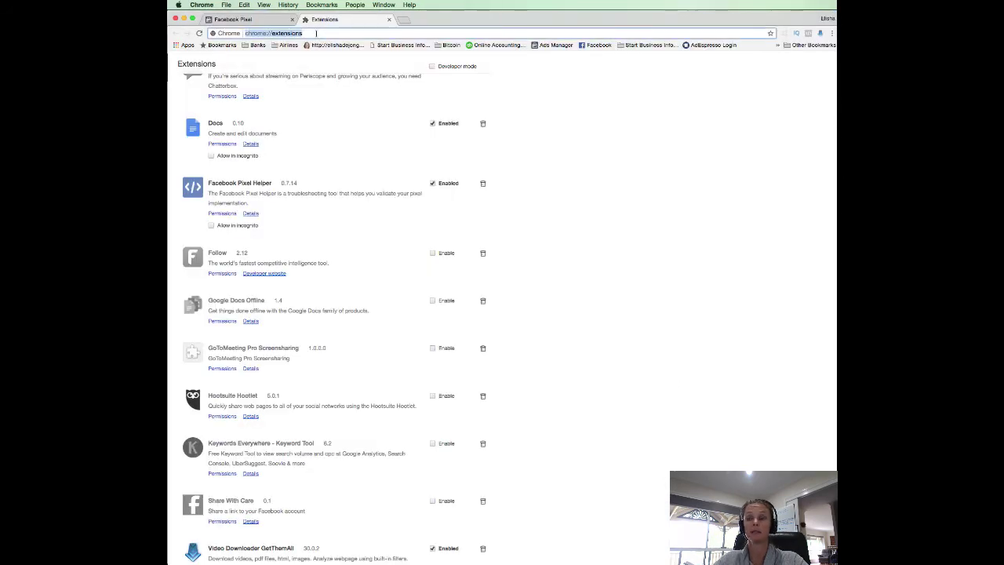
{"action": "key", "text": "BackSpace"}
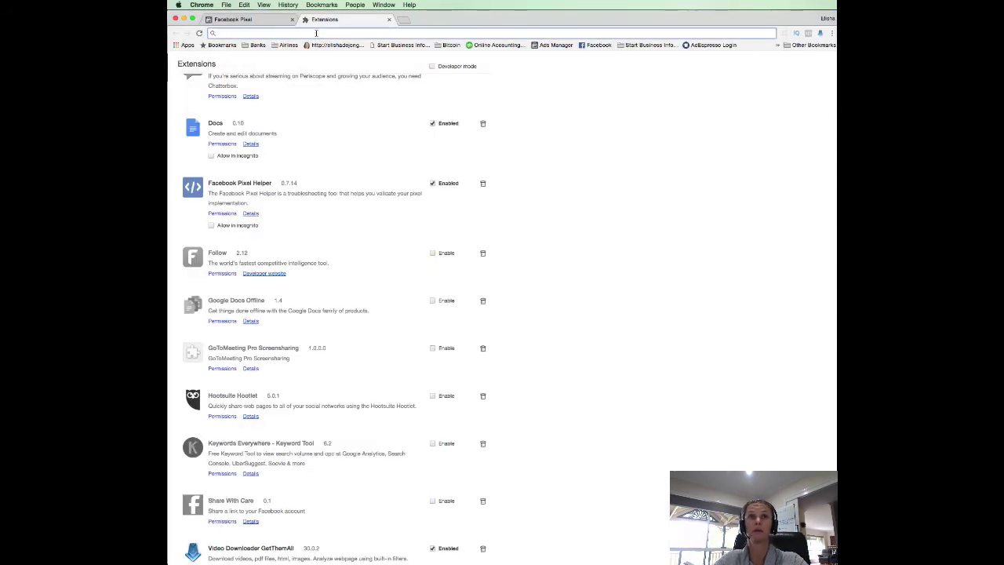
{"action": "right_click", "coordinate": [317, 34]}
{"action": "left_click", "coordinate": [335, 62]}
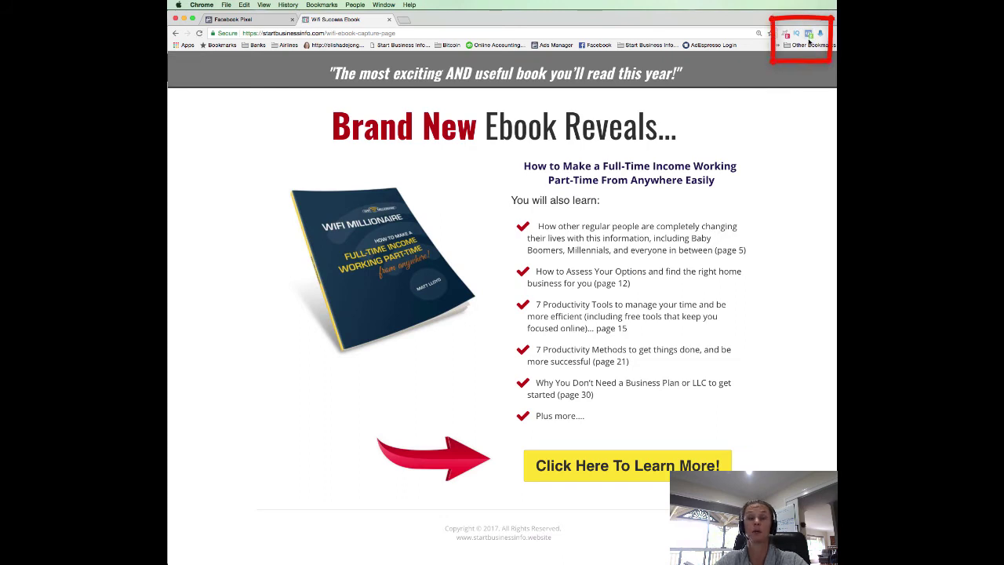
- Check the opt-in page with Facebook Pixel Helper and expand the Microdata and PageView event details
{"action": "left_click", "coordinate": [807, 34]}
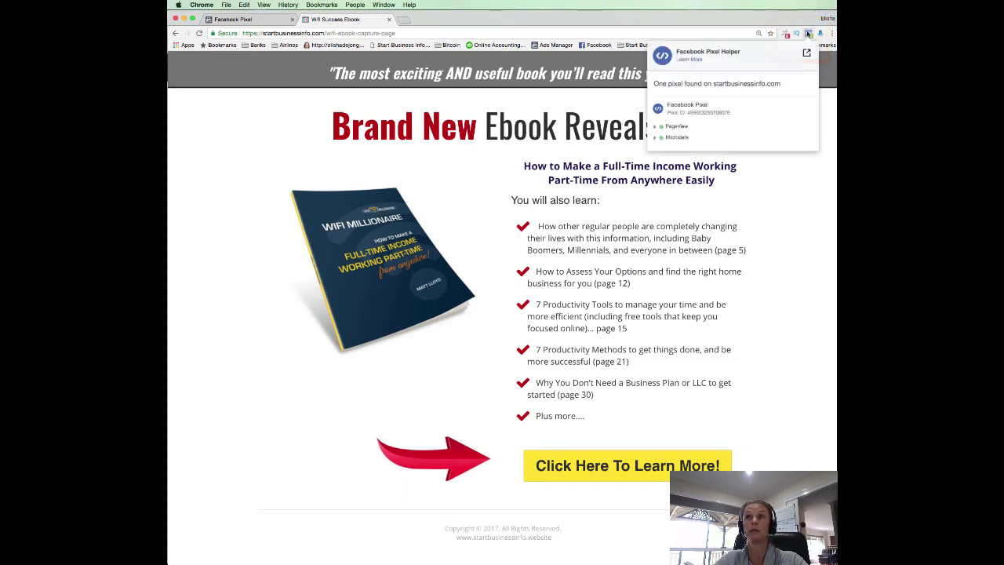
{"action": "left_click", "coordinate": [654, 138]}
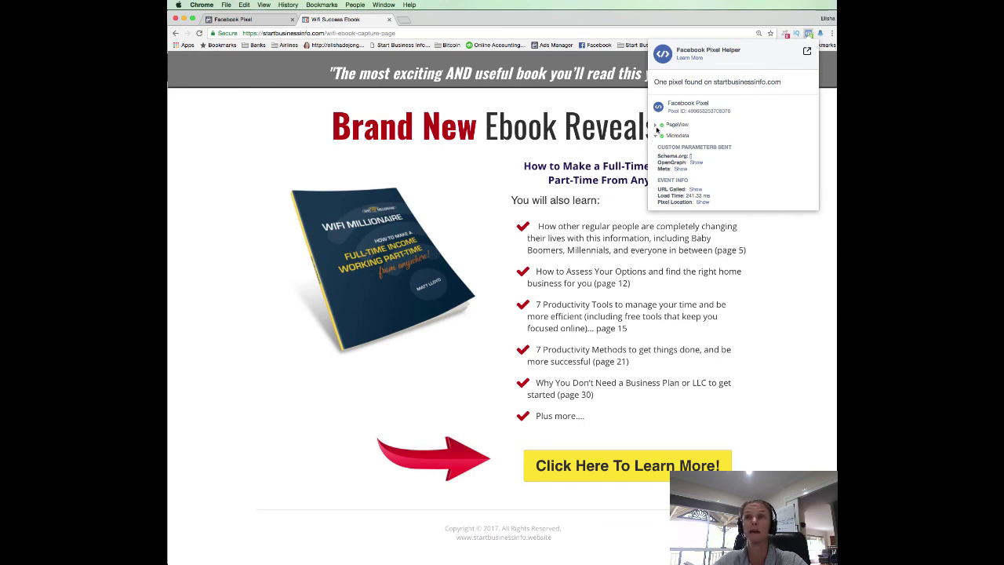
{"action": "left_click", "coordinate": [654, 127]}
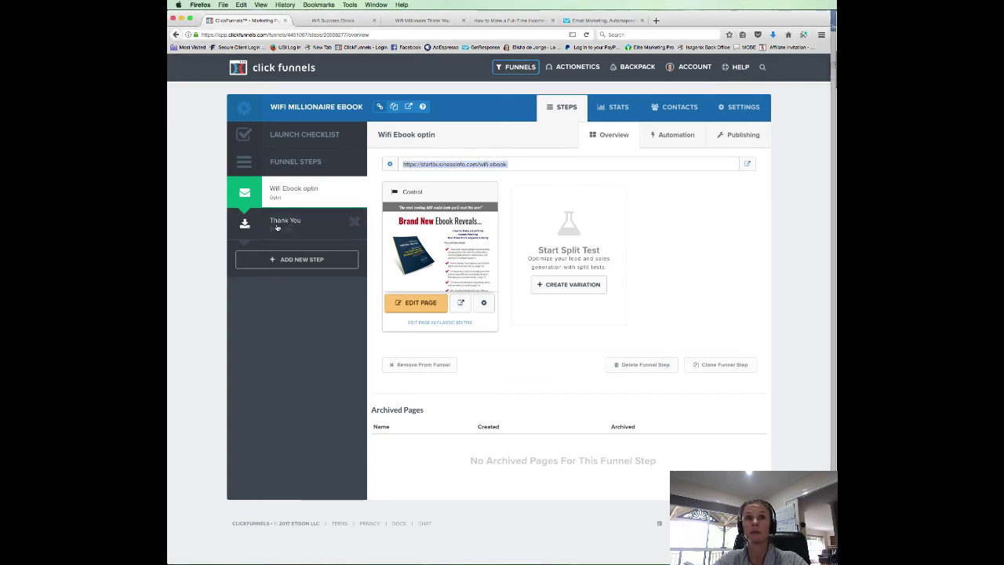
- Return to ClickFunnels in Firefox, copy the Thank You step's URL and load it in Chrome in place of the opt-in page
{"action": "left_click", "coordinate": [277, 227]}
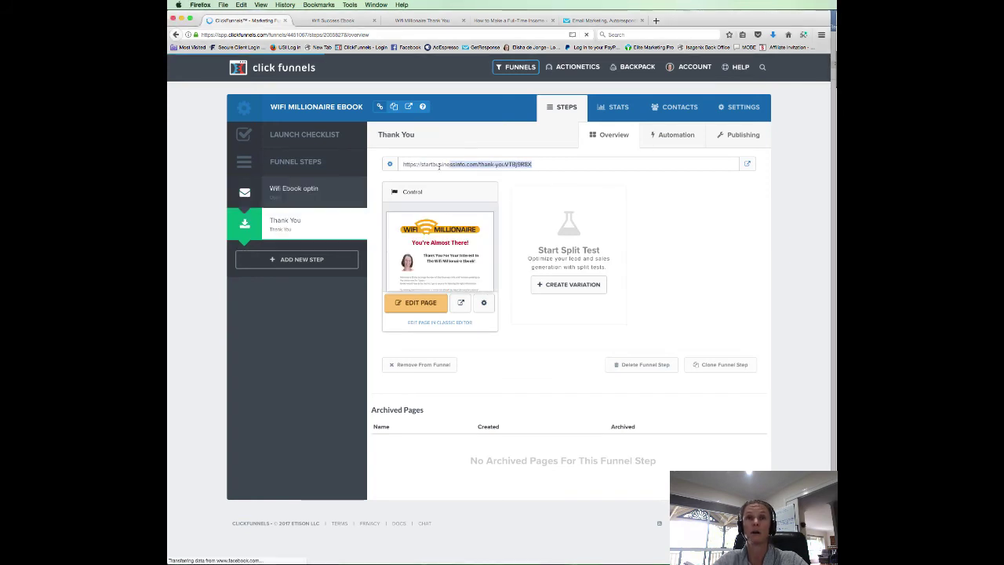
{"action": "right_click", "coordinate": [413, 164]}
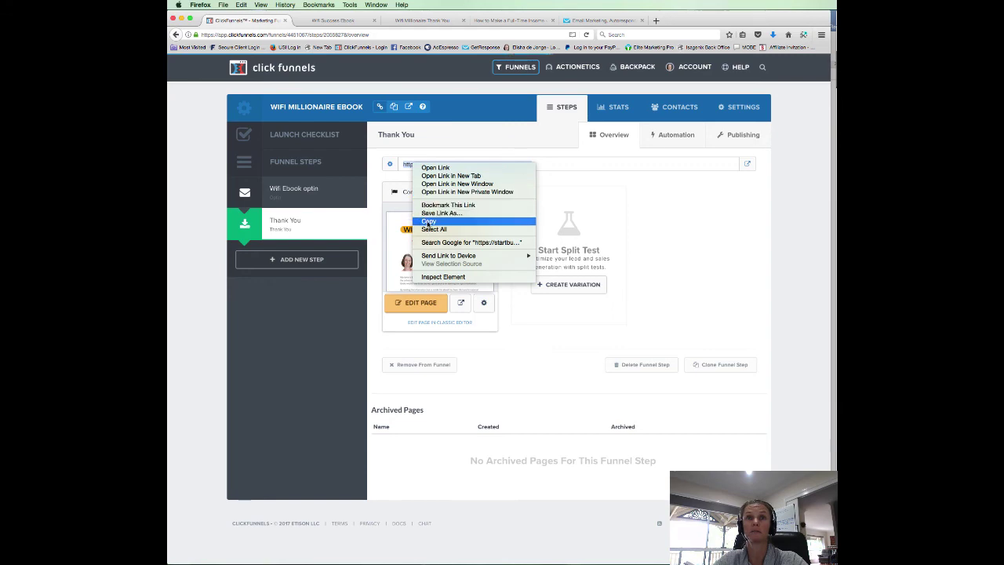
{"action": "left_click", "coordinate": [428, 221]}
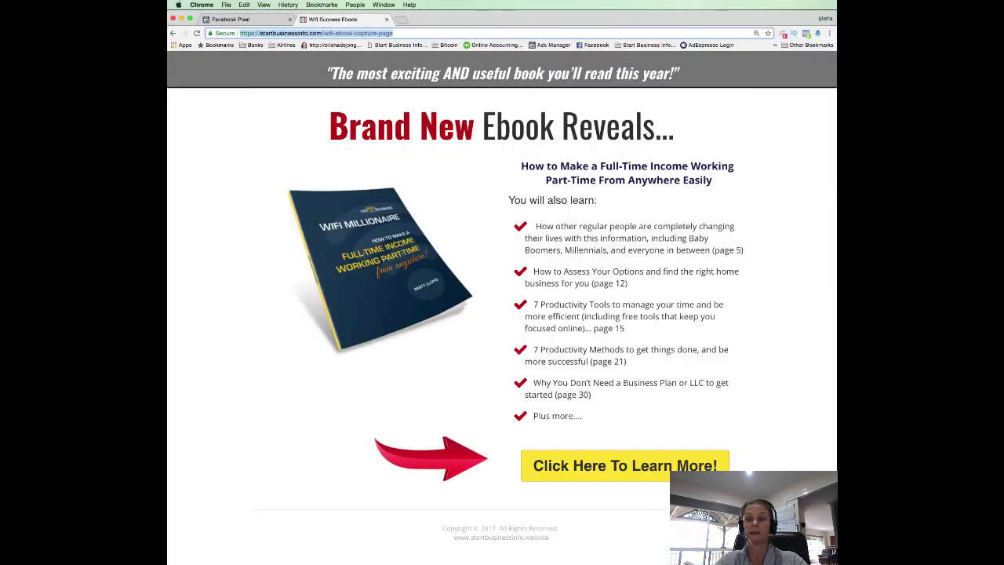
{"action": "right_click", "coordinate": [366, 32]}
{"action": "left_click", "coordinate": [382, 60]}
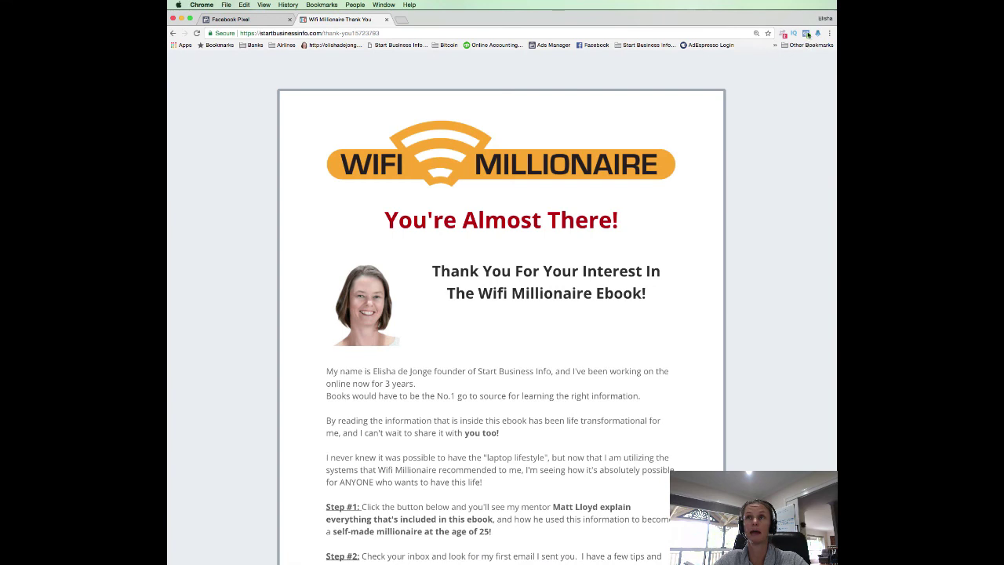
- Check the Thank You page with Facebook Pixel Helper and expand the Lead and PageView event details
{"action": "left_click", "coordinate": [807, 32]}
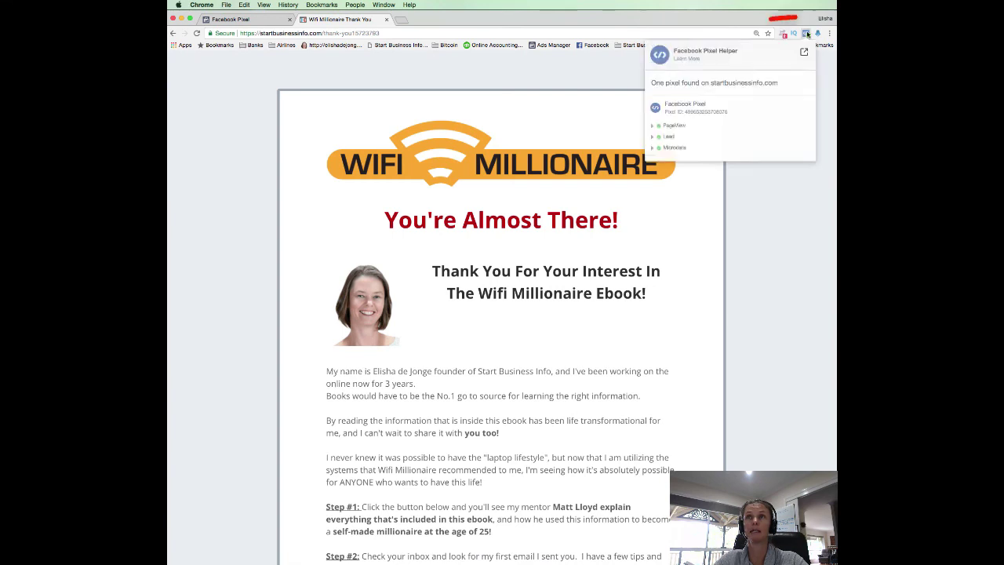
{"action": "left_click", "coordinate": [667, 138]}
{"action": "left_click", "coordinate": [654, 126]}
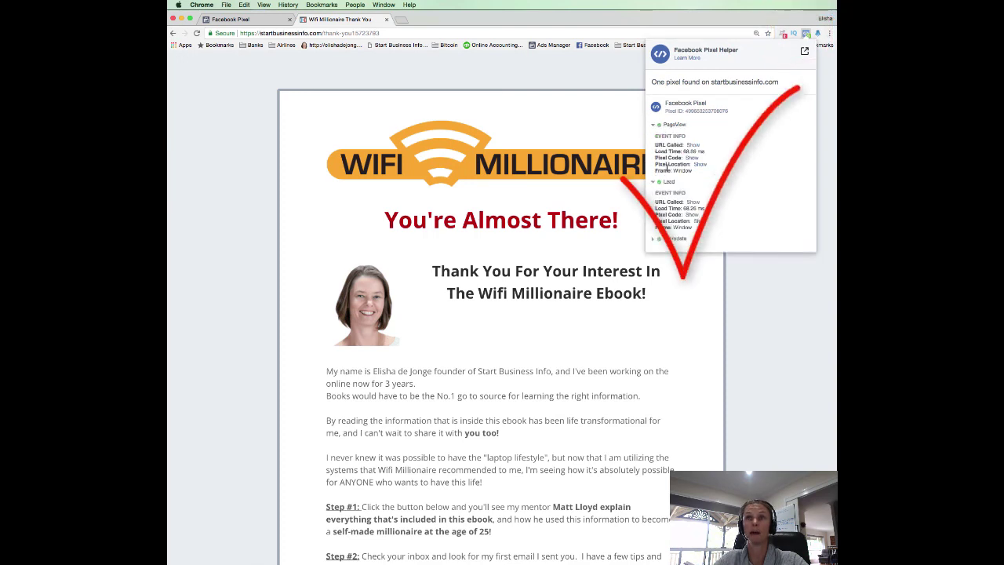